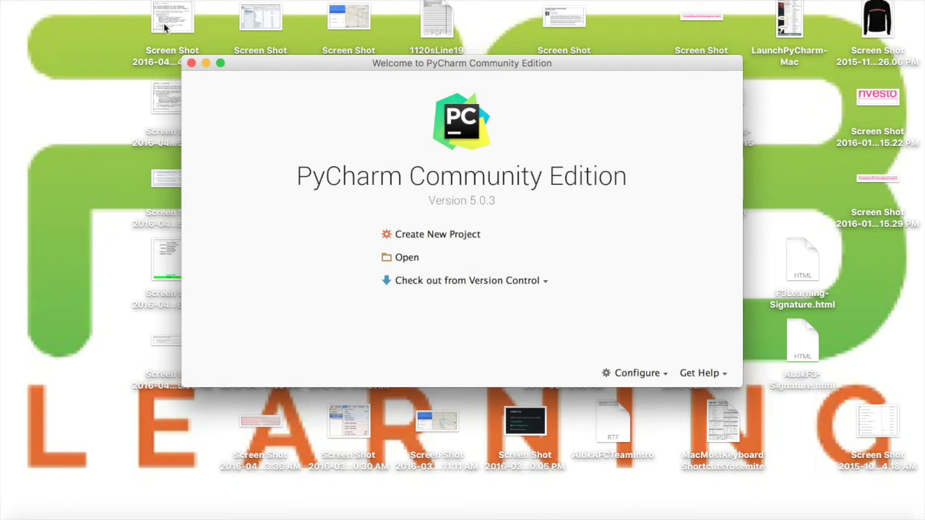
Step: Open the default preferences and choose the Python 3.4.3 installation as the default project interpreter
{"action": "left_click", "coordinate": [54, 0]}
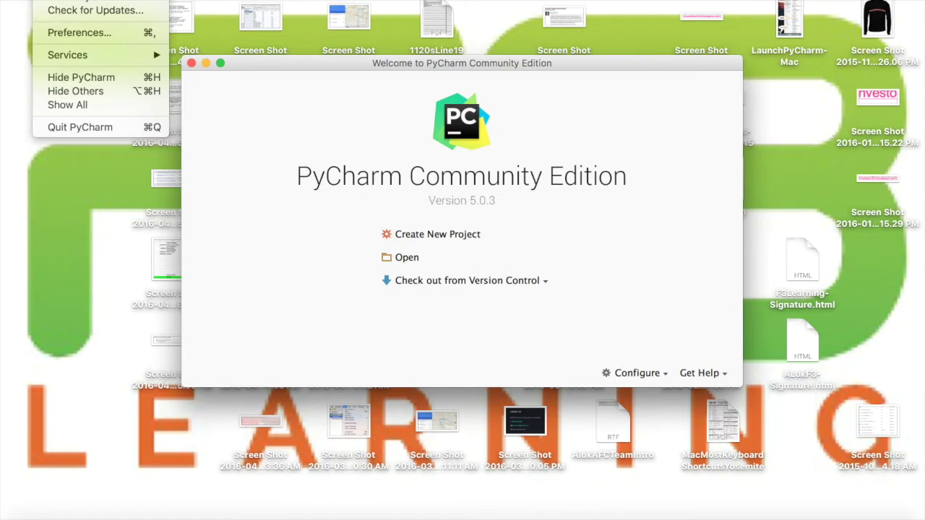
{"action": "left_click", "coordinate": [80, 33]}
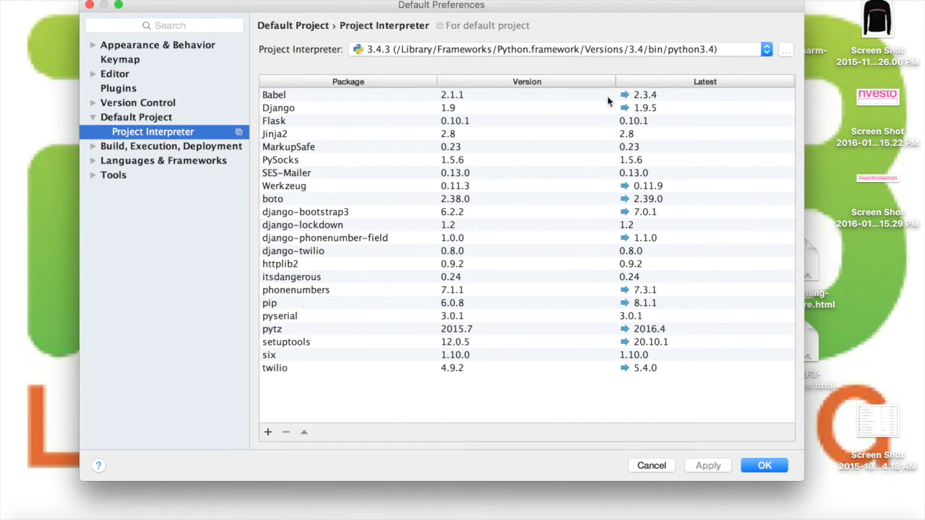
{"action": "left_click", "coordinate": [764, 51]}
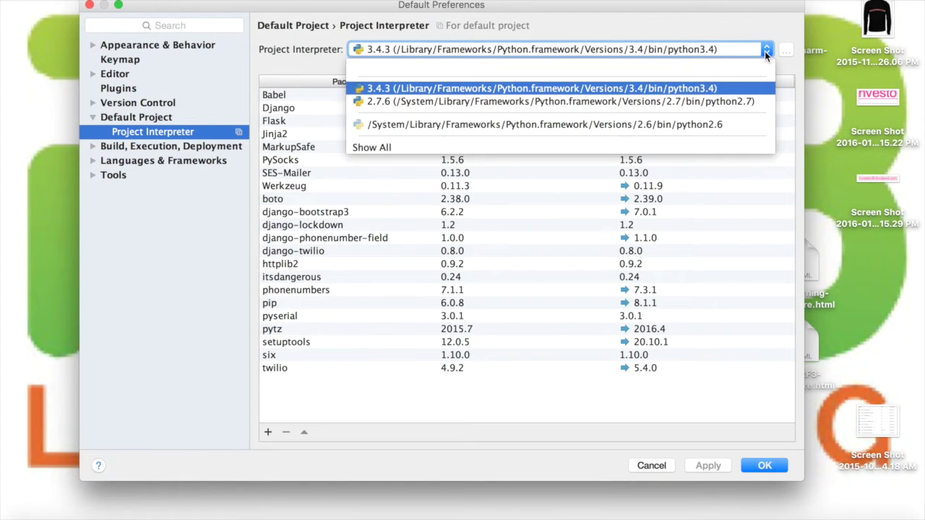
{"action": "left_click", "coordinate": [724, 88]}
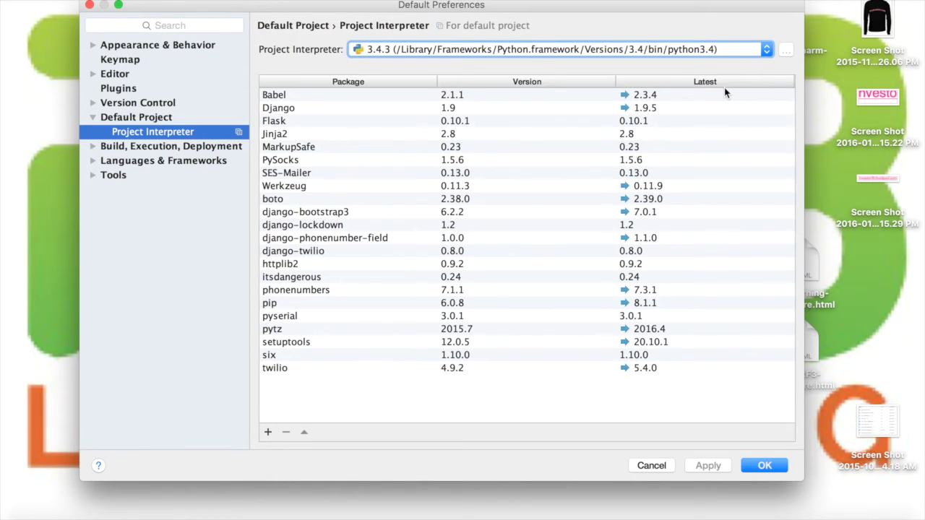
Step: Find and install the Flask package for the project interpreter, and select its entry in the installed package list
{"action": "left_click", "coordinate": [268, 431]}
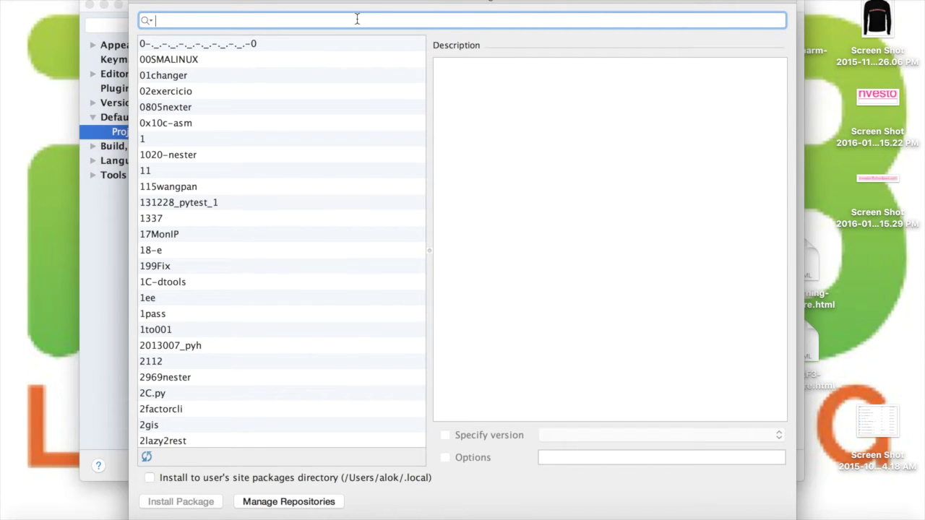
{"action": "type", "text": "flask"}
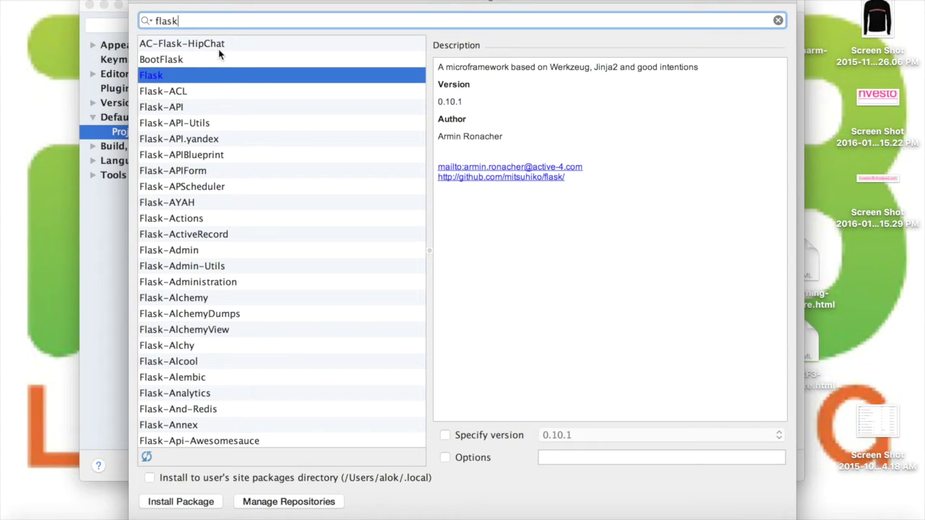
{"action": "left_click", "coordinate": [169, 75]}
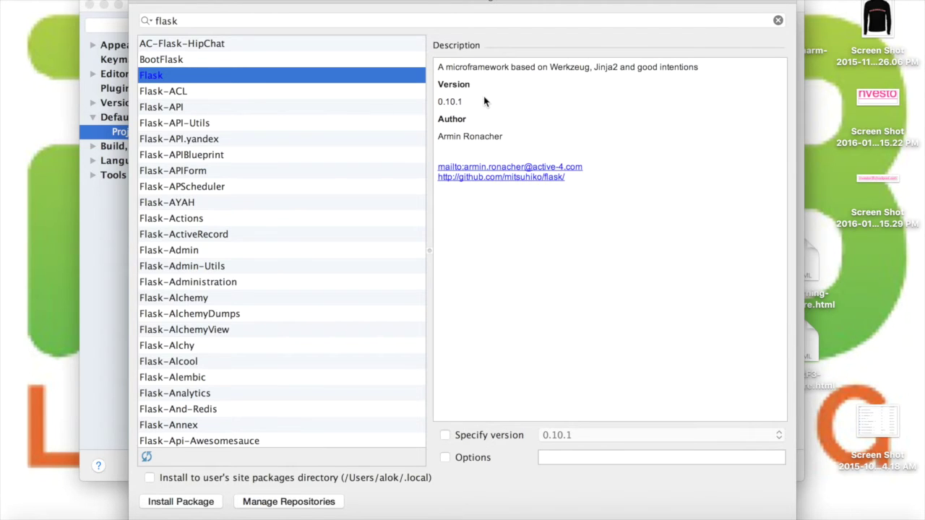
{"action": "left_click_drag", "start_coordinate": [466, 103], "coordinate": [436, 106]}
{"action": "left_click", "coordinate": [179, 501]}
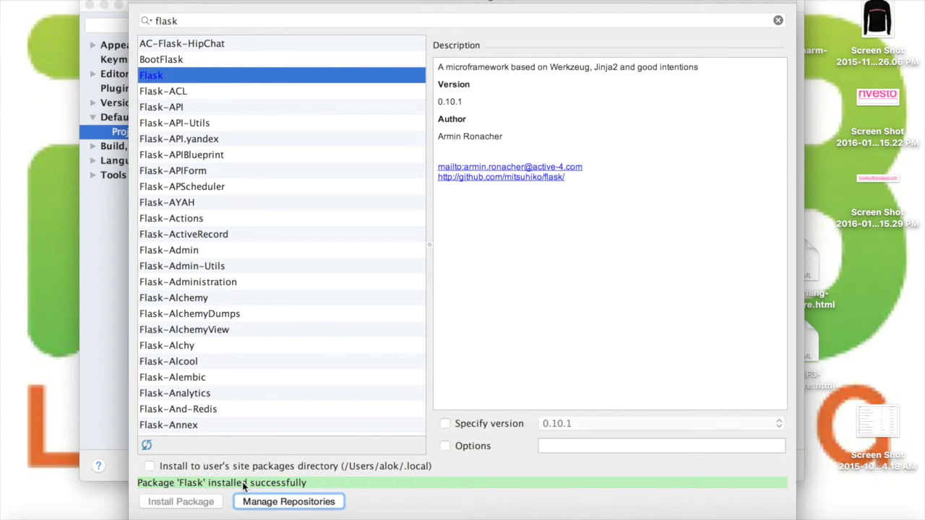
{"action": "left_click", "coordinate": [139, 2]}
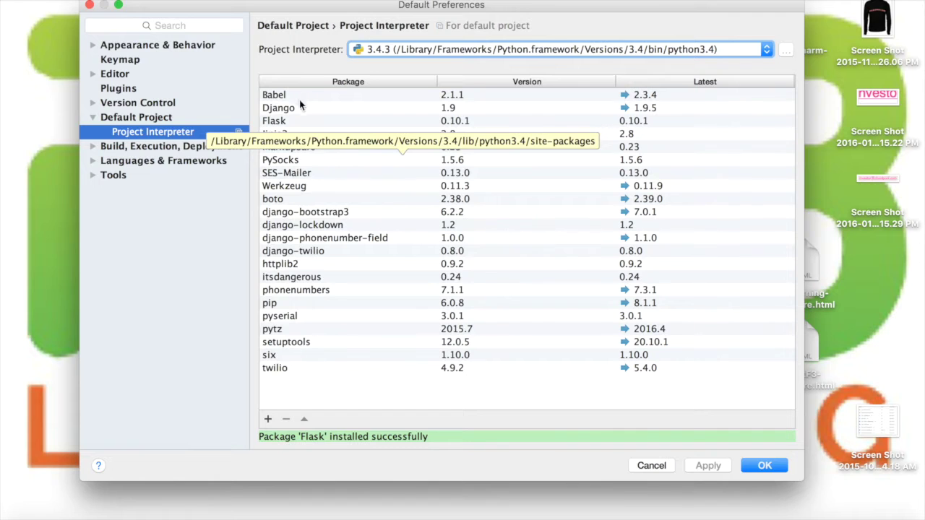
{"action": "left_click", "coordinate": [301, 121]}
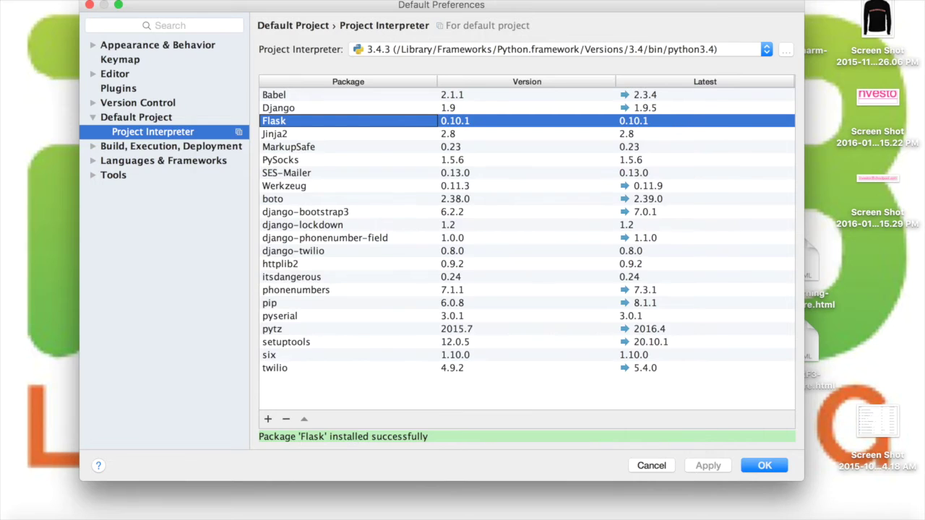
Step: Switch to Terminal and highlight the earlier "pip3 install flask" command
{"action": "key", "text": "super+space"}
{"action": "type", "text": "quick"}
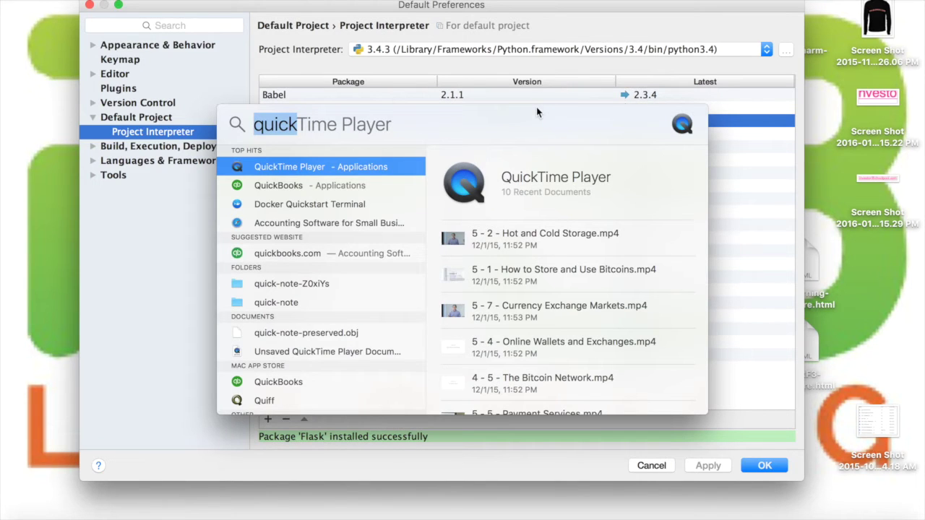
{"action": "key", "text": "Escape"}
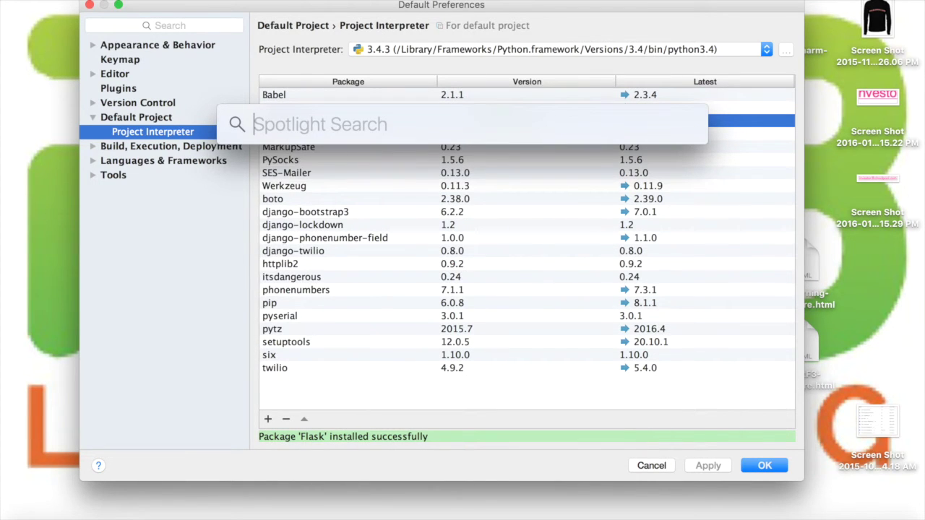
{"action": "type", "text": "terminal"}
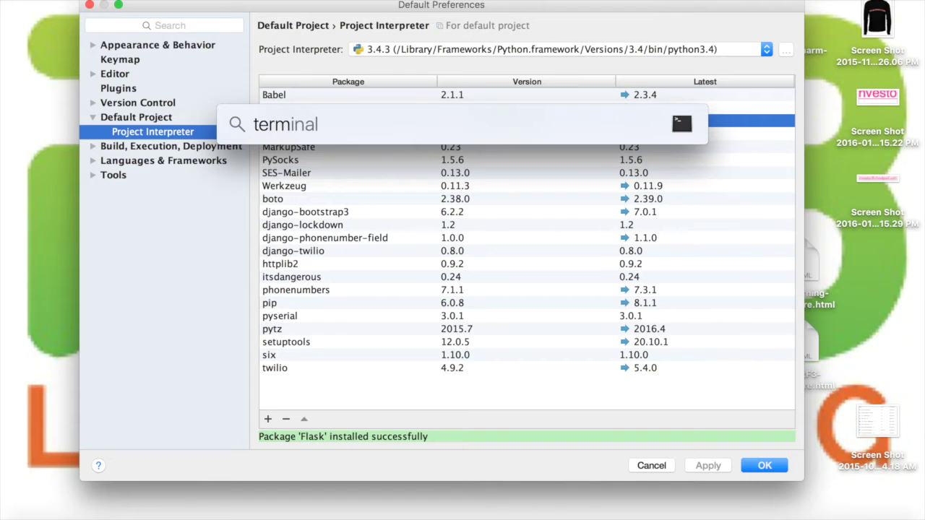
{"action": "key", "text": "Return"}
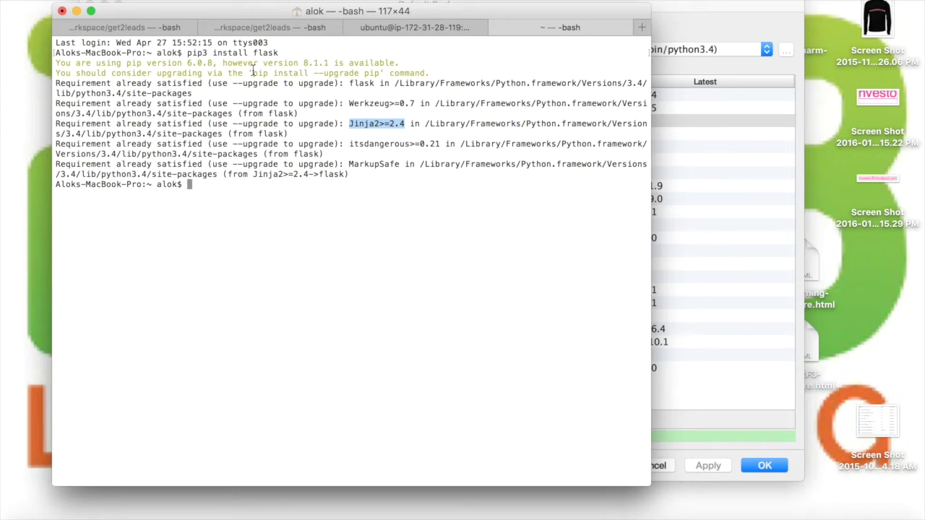
{"action": "left_click_drag", "start_coordinate": [187, 54], "coordinate": [283, 53]}
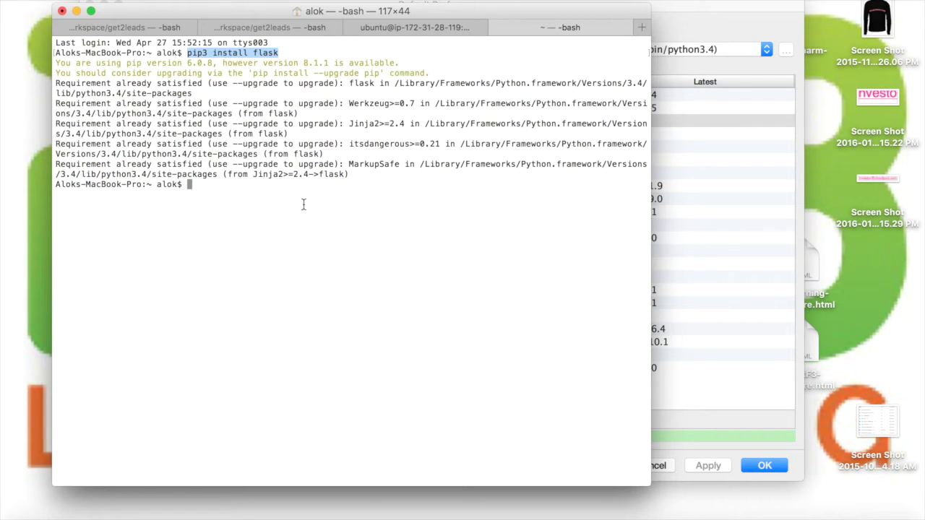
{"action": "type", "text": "pip ins"}
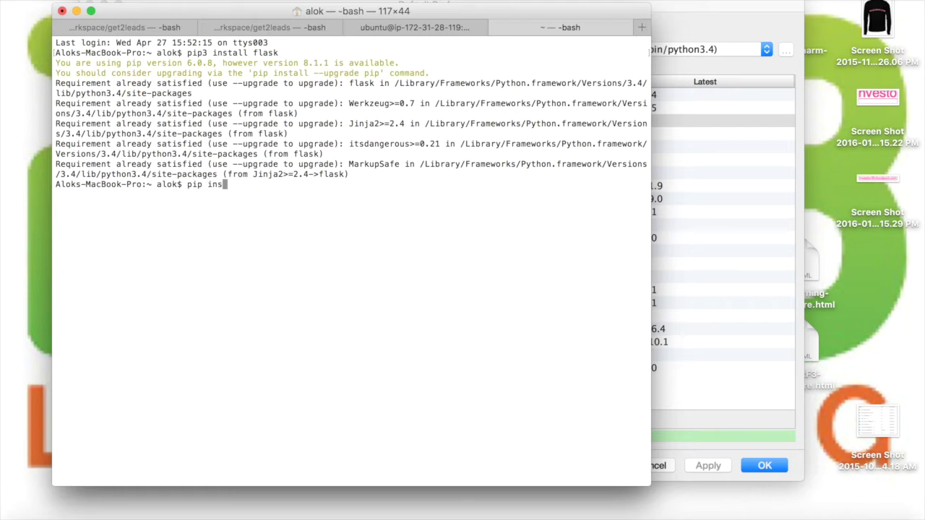
{"action": "type", "text": "tall flask"}
{"action": "key", "text": "BackSpace"}
{"action": "key", "text": "BackSpace"}
{"action": "key", "text": "BackSpace"}
{"action": "key", "text": "BackSpace"}
{"action": "key", "text": "BackSpace"}
{"action": "key", "text": "BackSpace"}
{"action": "key", "text": "BackSpace"}
{"action": "key", "text": "BackSpace"}
{"action": "key", "text": "BackSpace"}
{"action": "key", "text": "BackSpace"}
{"action": "key", "text": "BackSpace"}
{"action": "key", "text": "BackSpace"}
{"action": "key", "text": "BackSpace"}
{"action": "key", "text": "BackSpace"}
Step: Examine the pip3 output lines for flask and its dependencies Werkzeug, Jinja2, itsdangerous and MarkupSafe
{"action": "left_click_drag", "start_coordinate": [57, 83], "coordinate": [202, 81]}
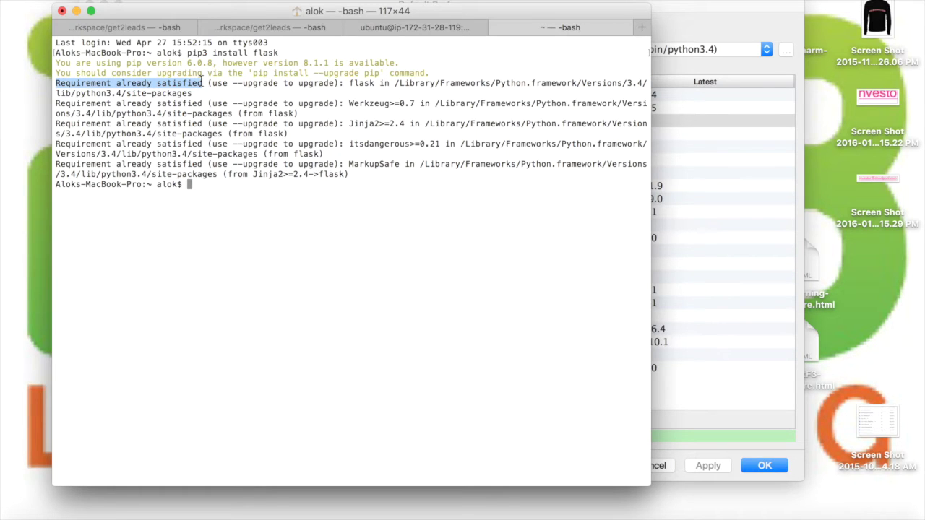
{"action": "double_click", "coordinate": [364, 84]}
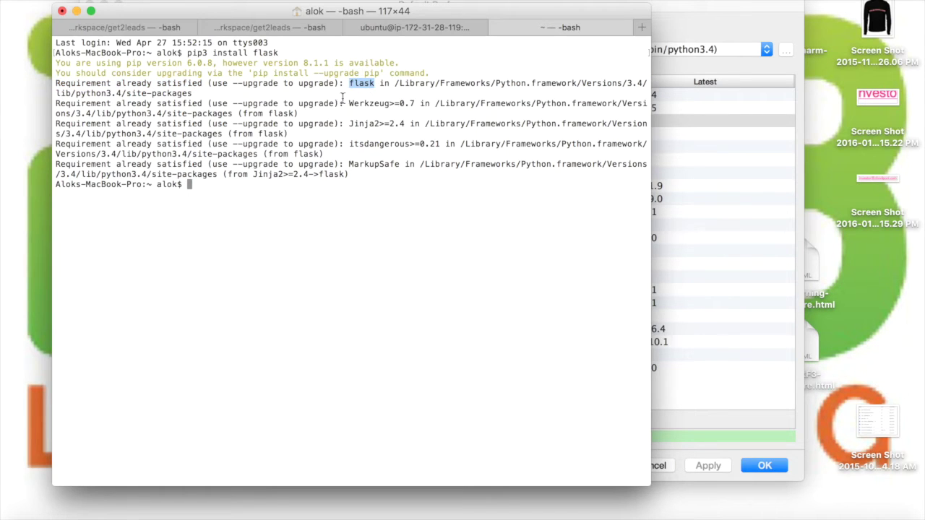
{"action": "left_click_drag", "start_coordinate": [347, 104], "coordinate": [412, 101]}
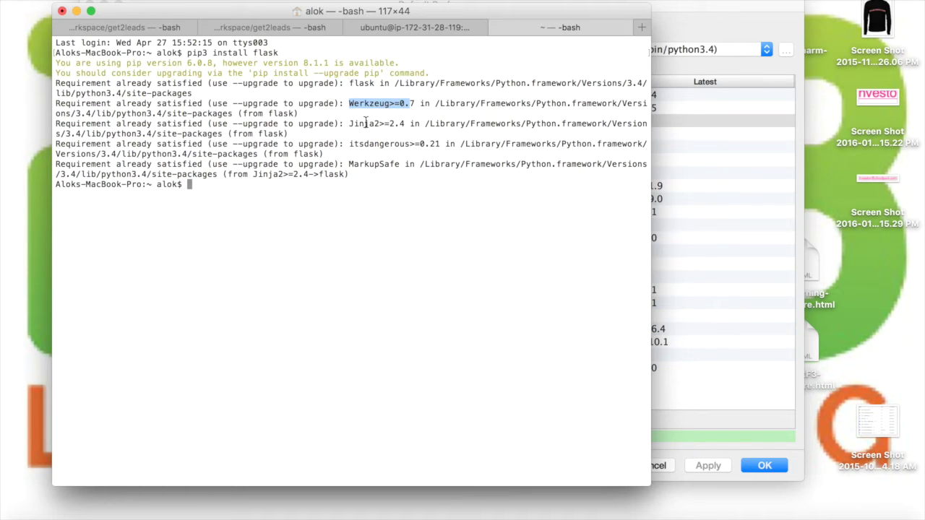
{"action": "left_click_drag", "start_coordinate": [348, 123], "coordinate": [410, 124]}
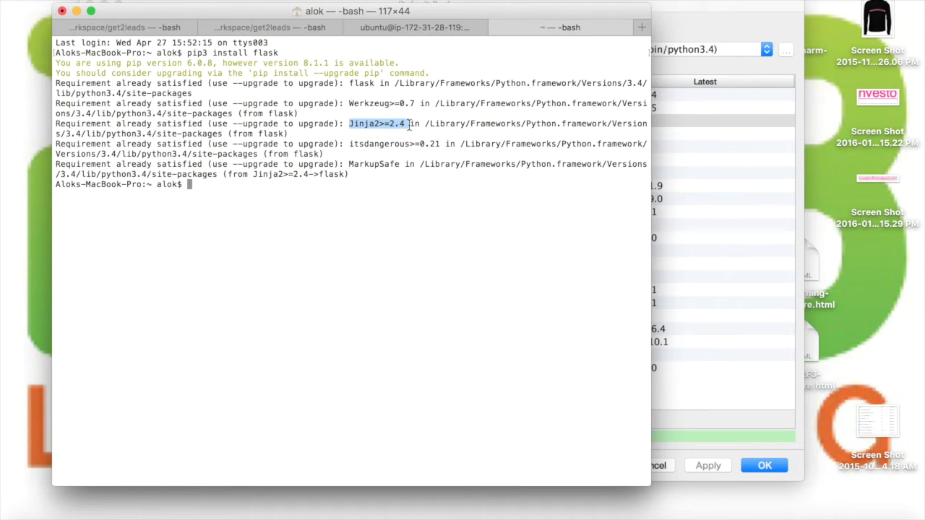
{"action": "left_click_drag", "start_coordinate": [349, 144], "coordinate": [440, 144]}
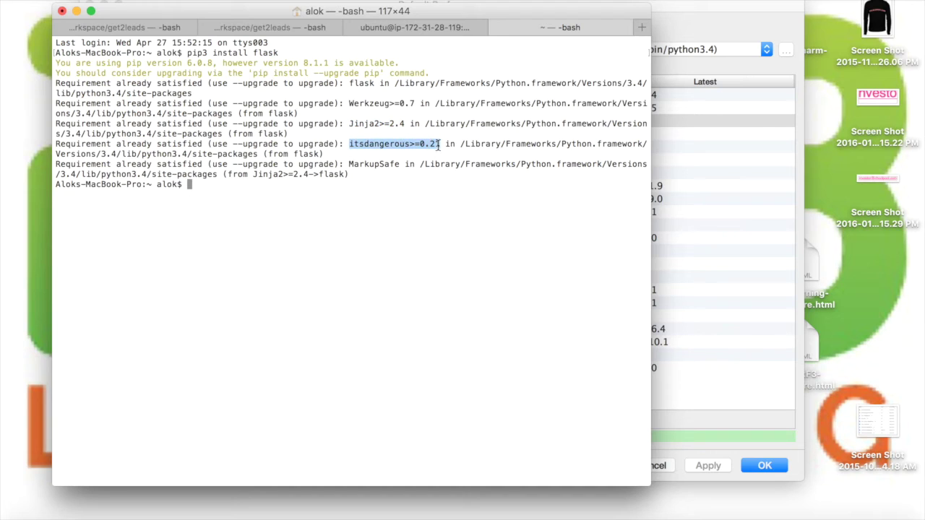
{"action": "left_click_drag", "start_coordinate": [350, 163], "coordinate": [414, 172]}
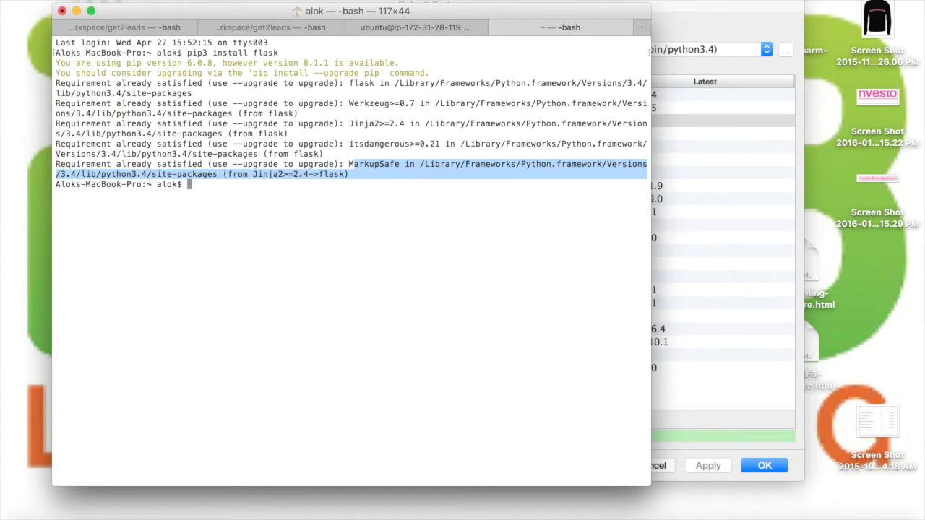
Step: Minimize the Terminal window and accept the default project preferences in PyCharm
{"action": "left_click", "coordinate": [77, 11]}
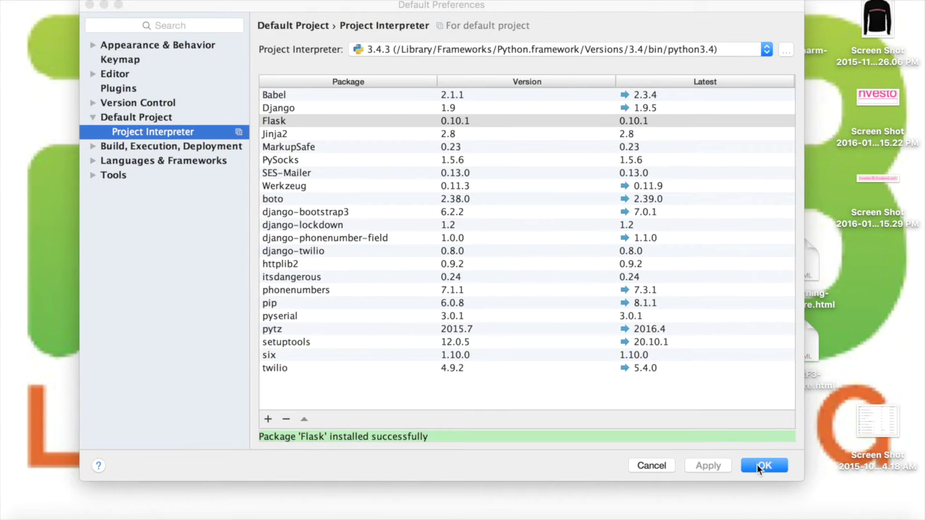
{"action": "left_click", "coordinate": [758, 468]}
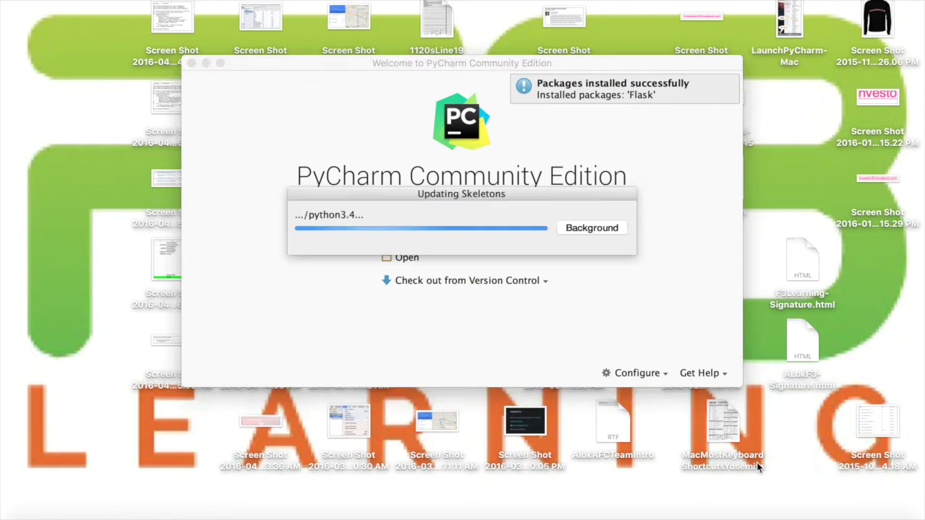